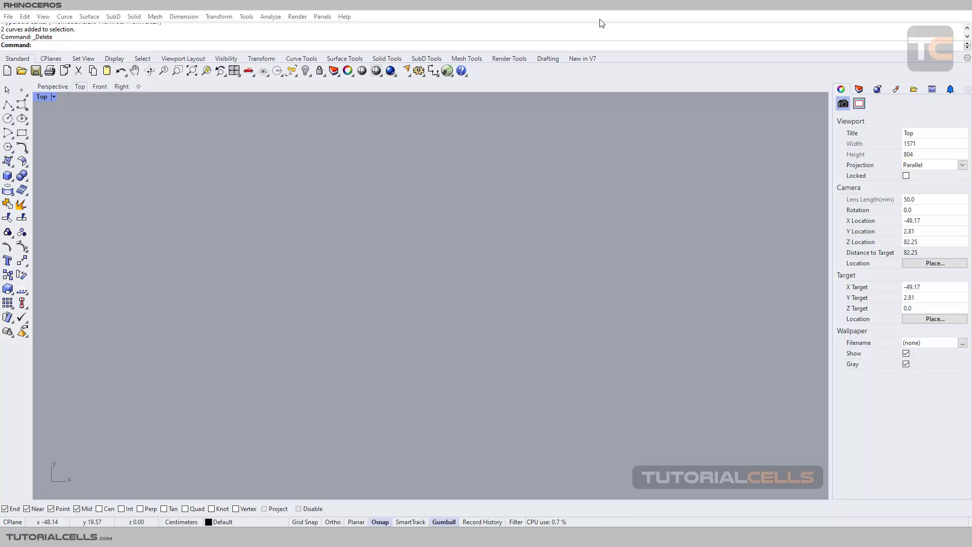
Open the Curve toolbar flyout from the left sidebar and adjust the zoom of the empty Top view
left_click(21, 104)
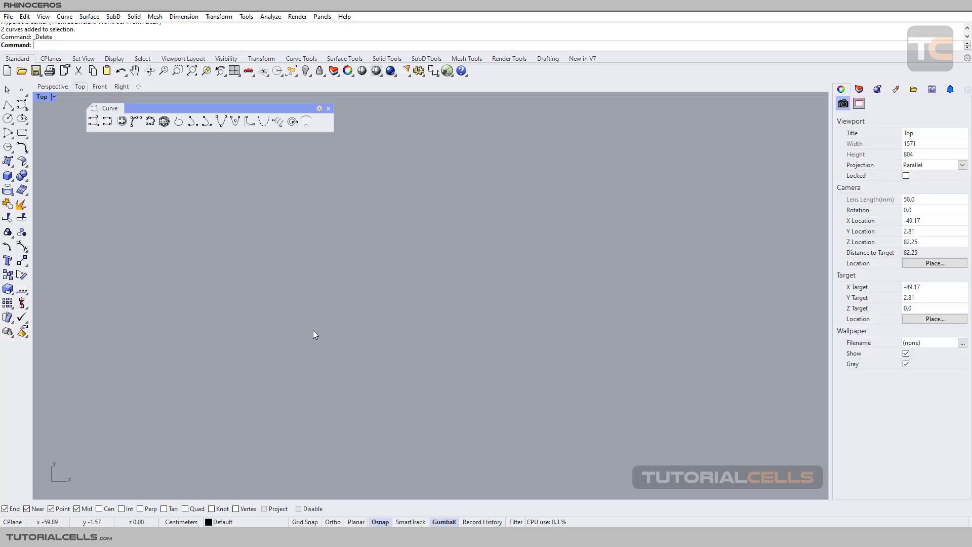
scroll(202, 224, "down", 4)
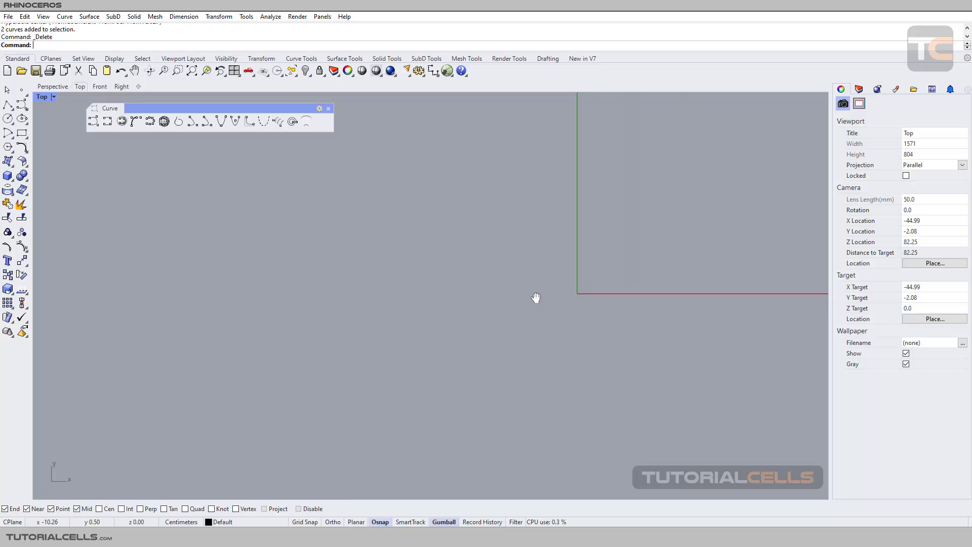
scroll(443, 257, "up", 3)
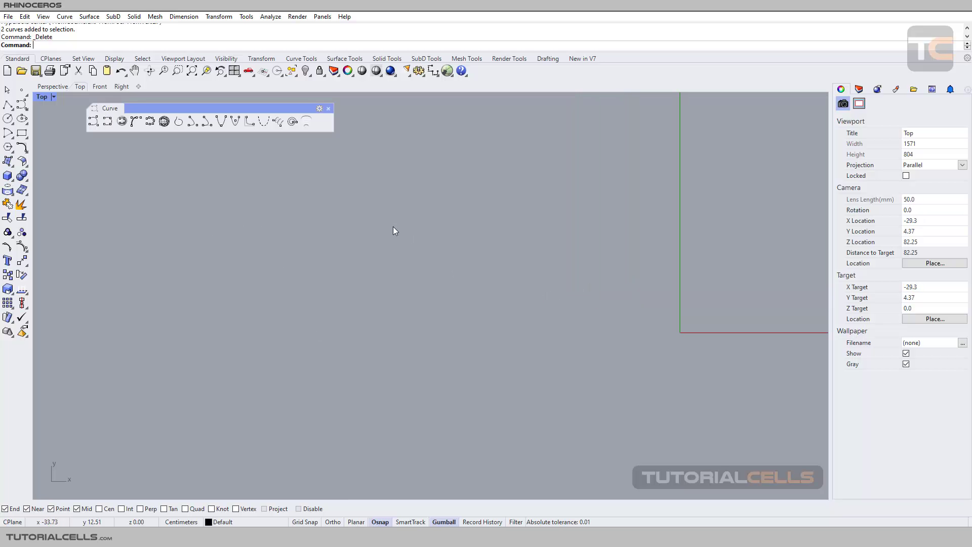
left_click(221, 121)
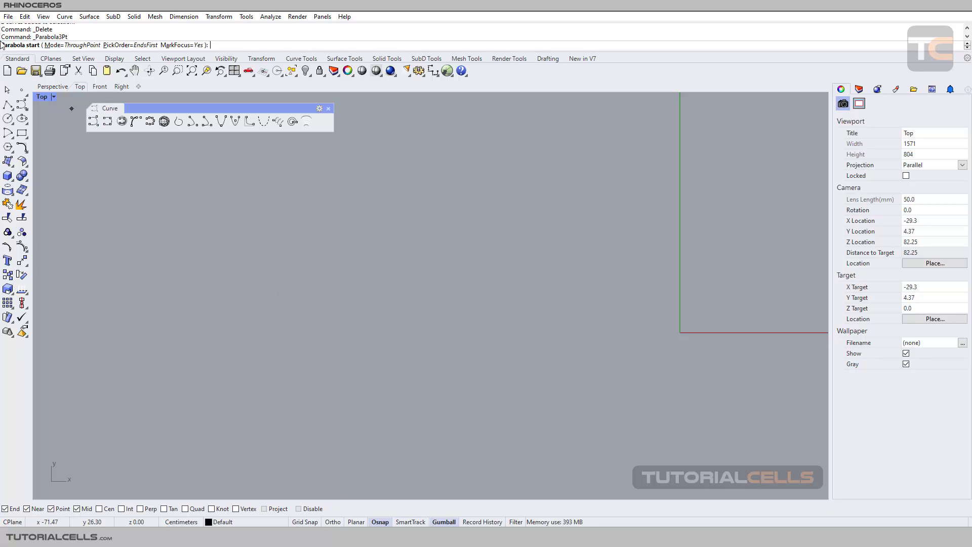
left_click(274, 310)
left_click(443, 309)
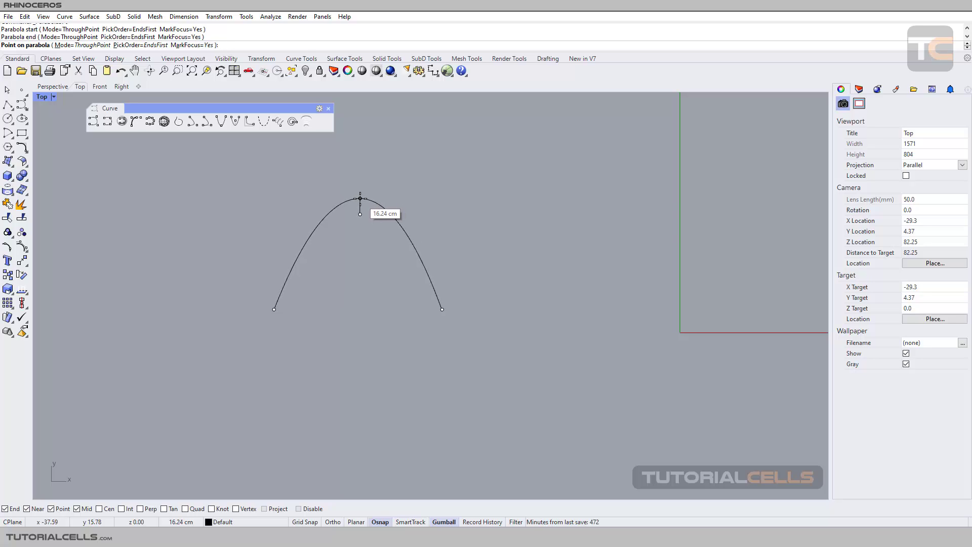
left_click(361, 199)
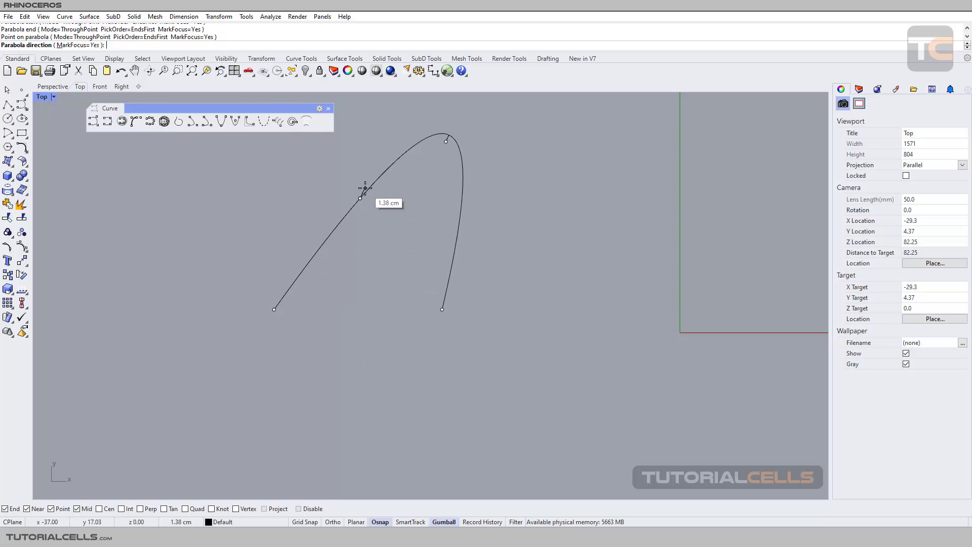
left_click(357, 192)
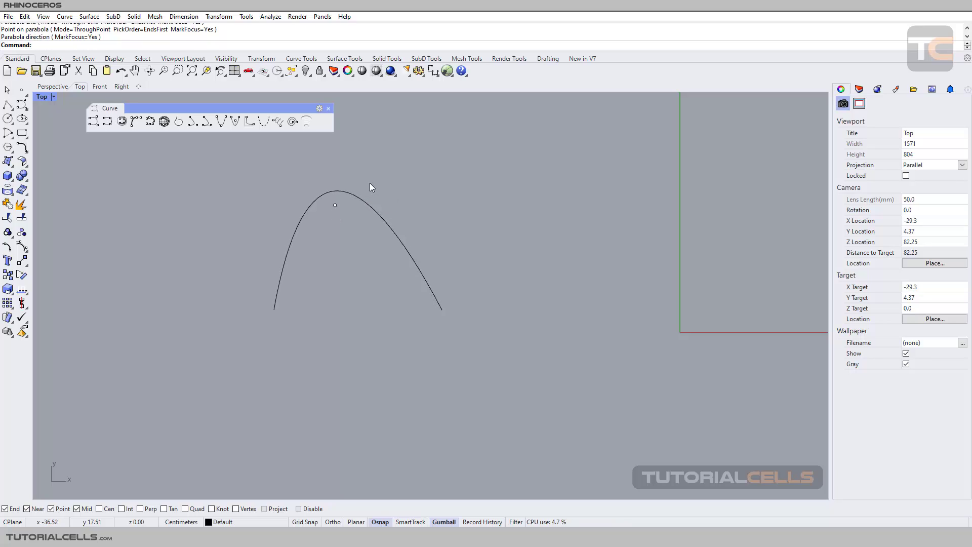
left_click_drag(326, 215, 327, 218)
key("Delete")
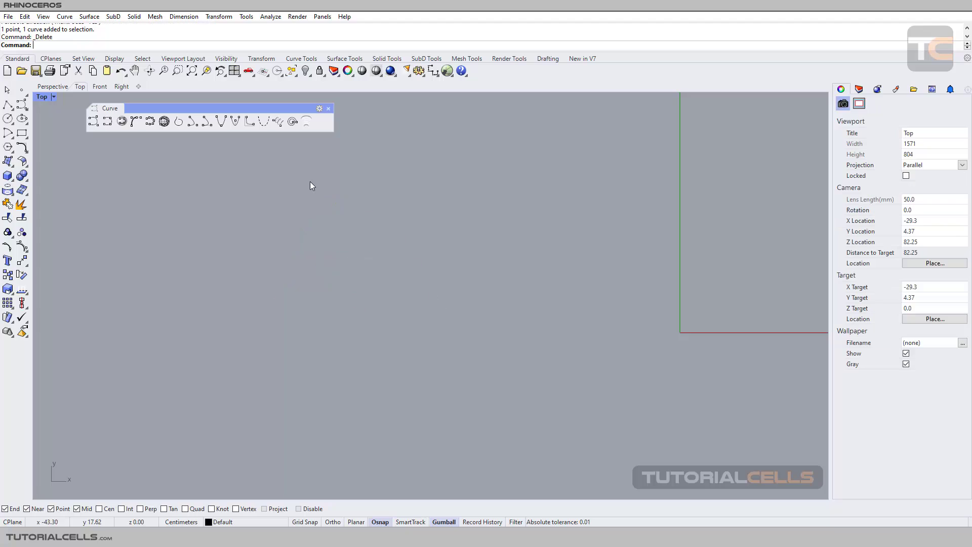
Start a three-point parabola with MarkFocus=No, Mode=ThroughPoint and PickOrder=EndsFirst
left_click(221, 123)
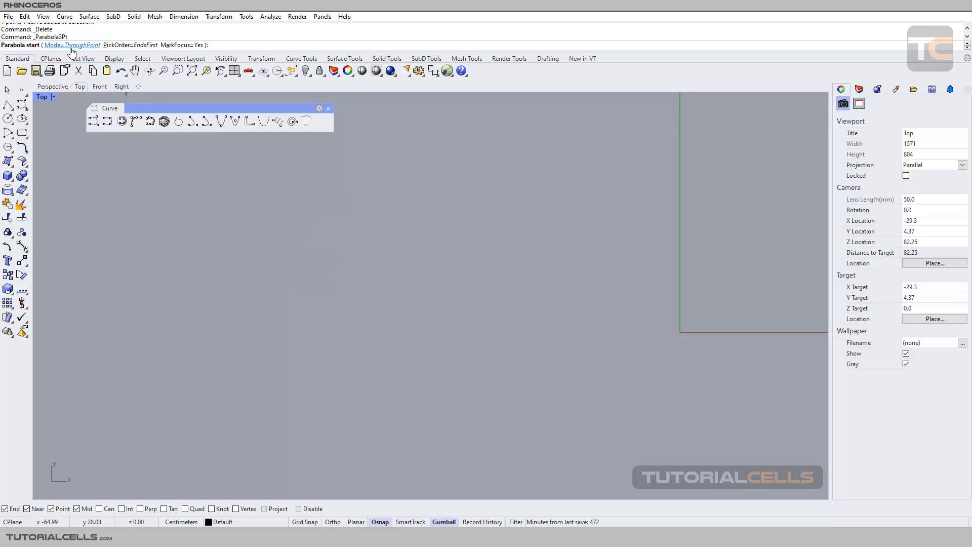
left_click(182, 45)
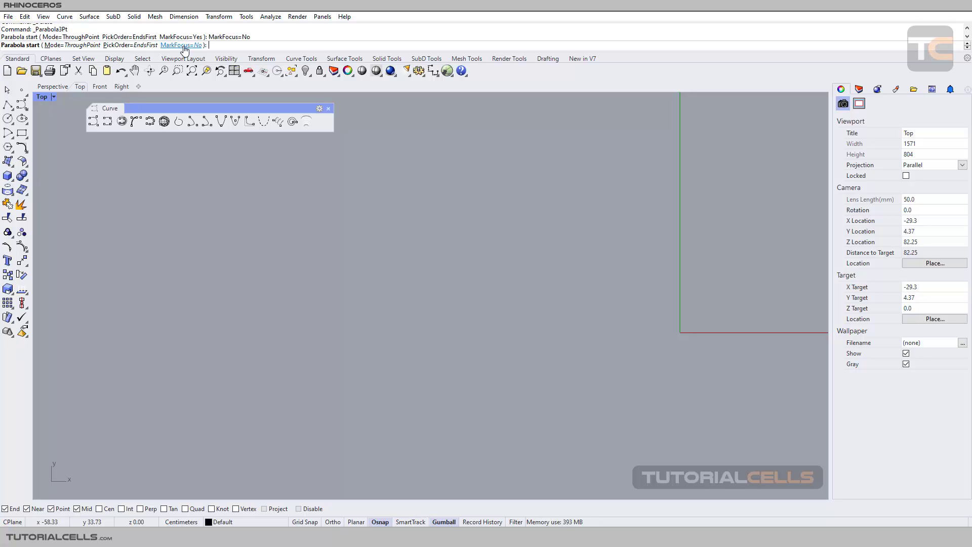
left_click(66, 46)
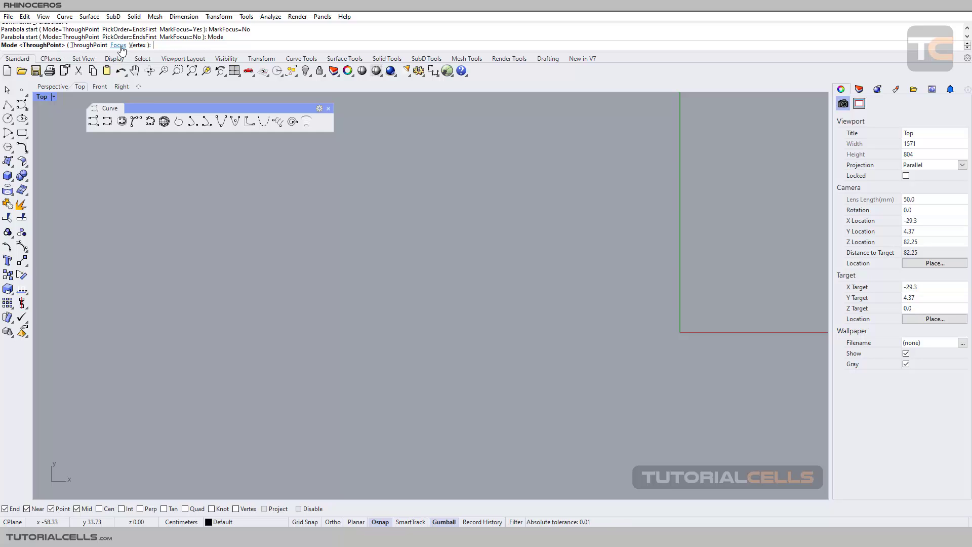
left_click(95, 45)
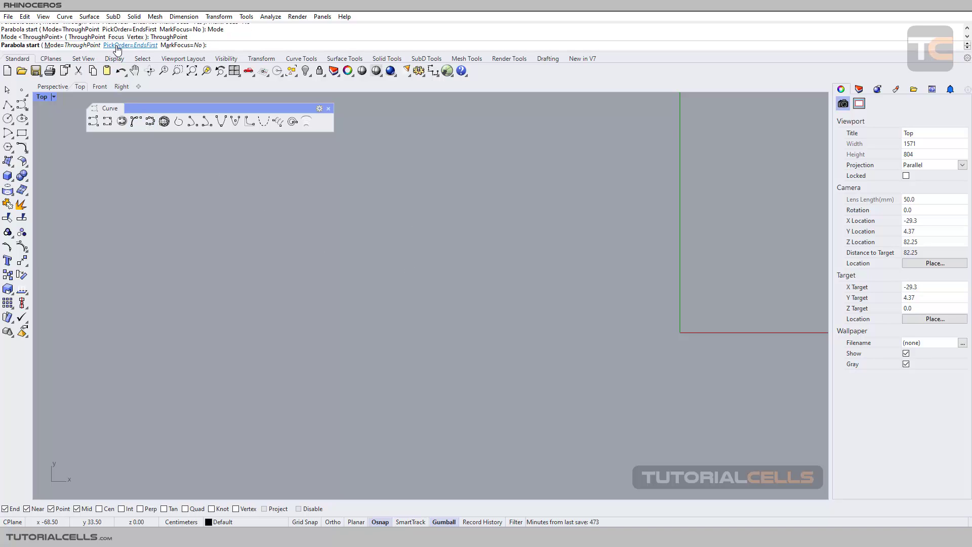
left_click(117, 46)
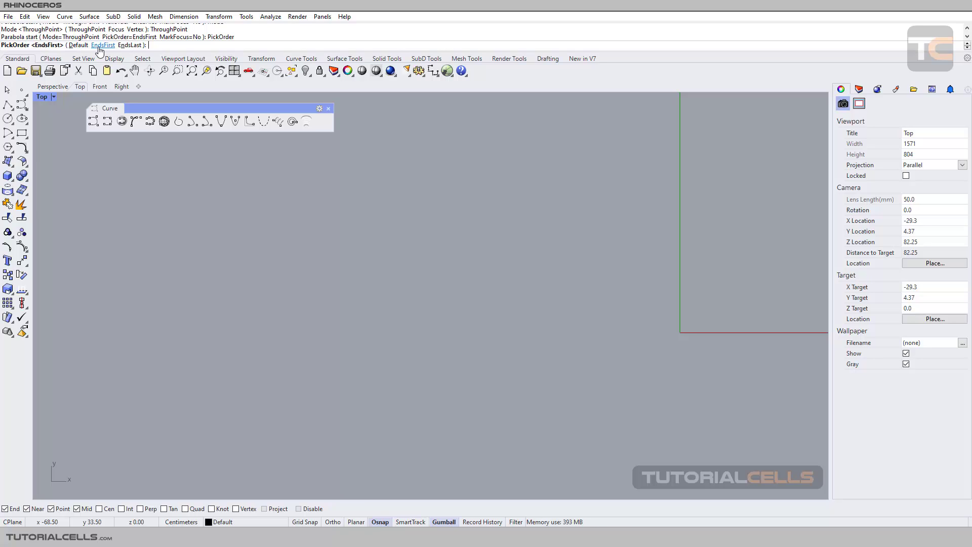
left_click(79, 45)
left_click(142, 46)
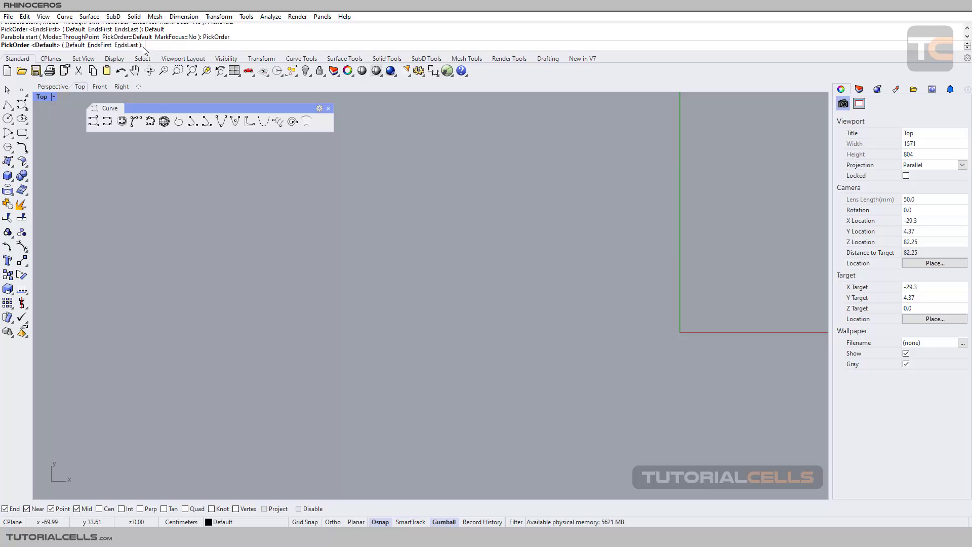
left_click(99, 46)
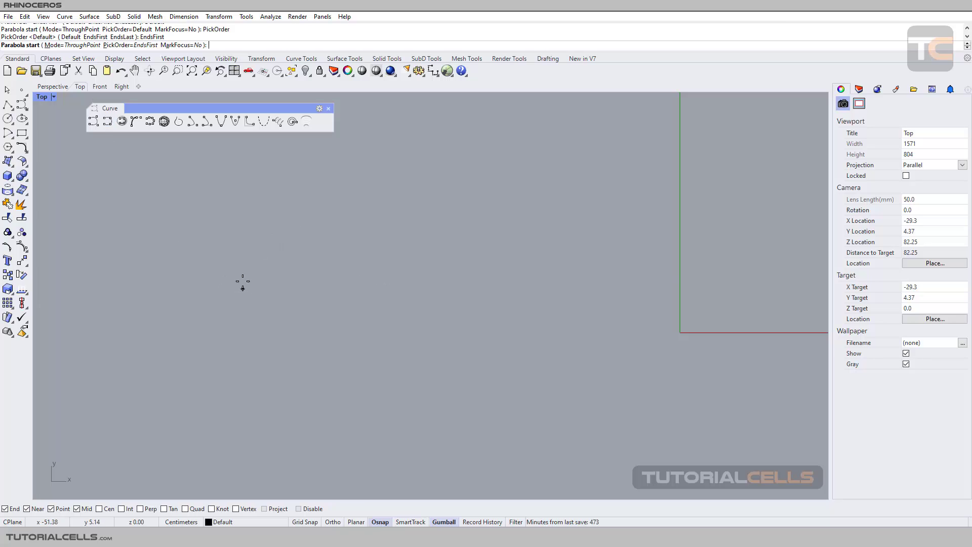
left_click(260, 285)
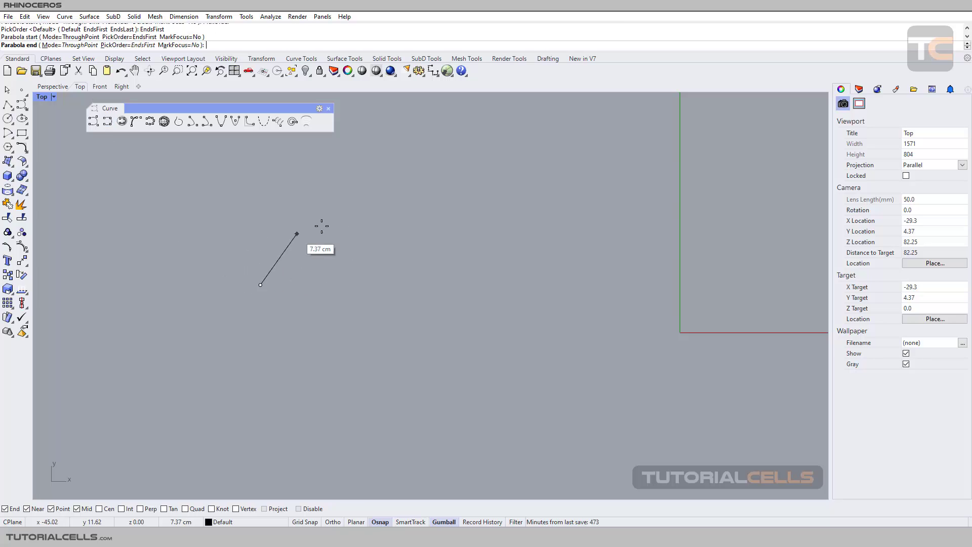
left_click(418, 283)
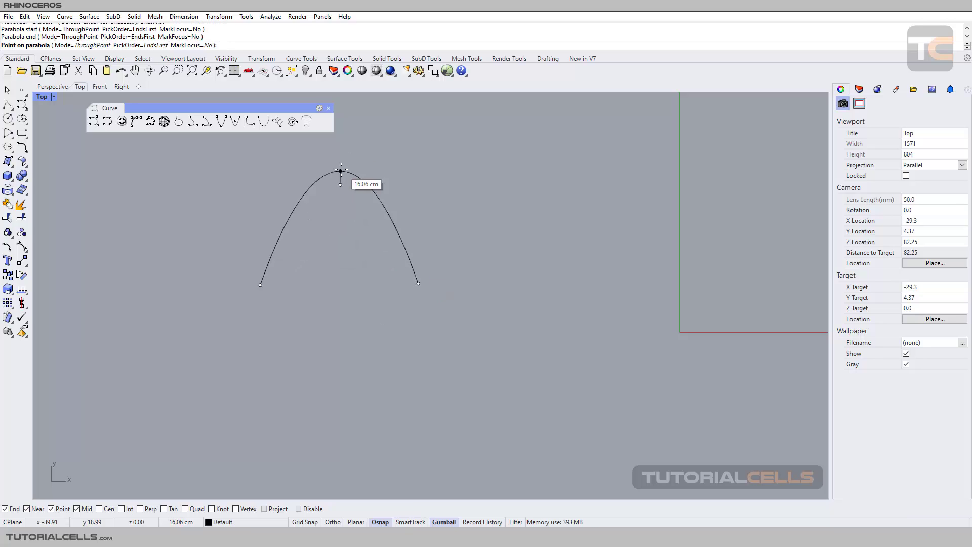
left_click(336, 179)
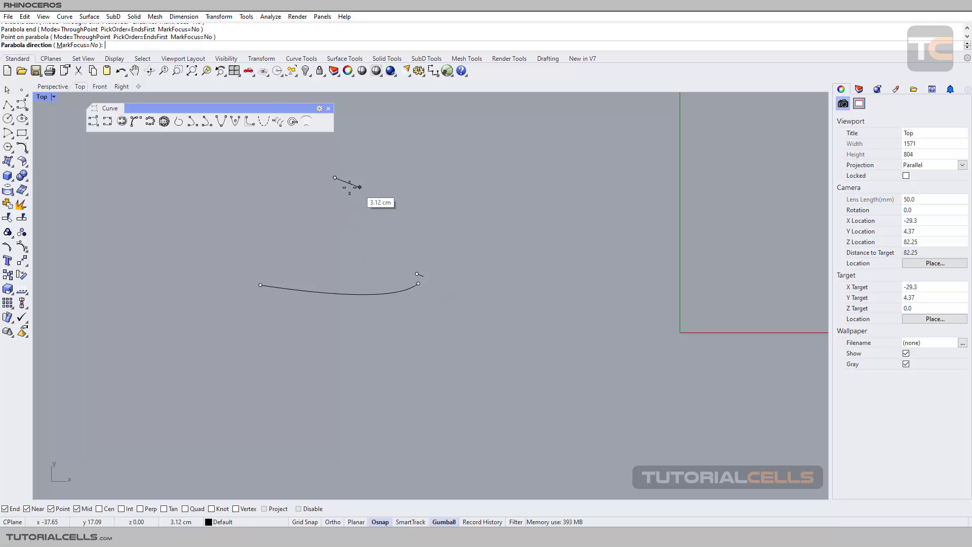
left_click(334, 167)
left_click(327, 177)
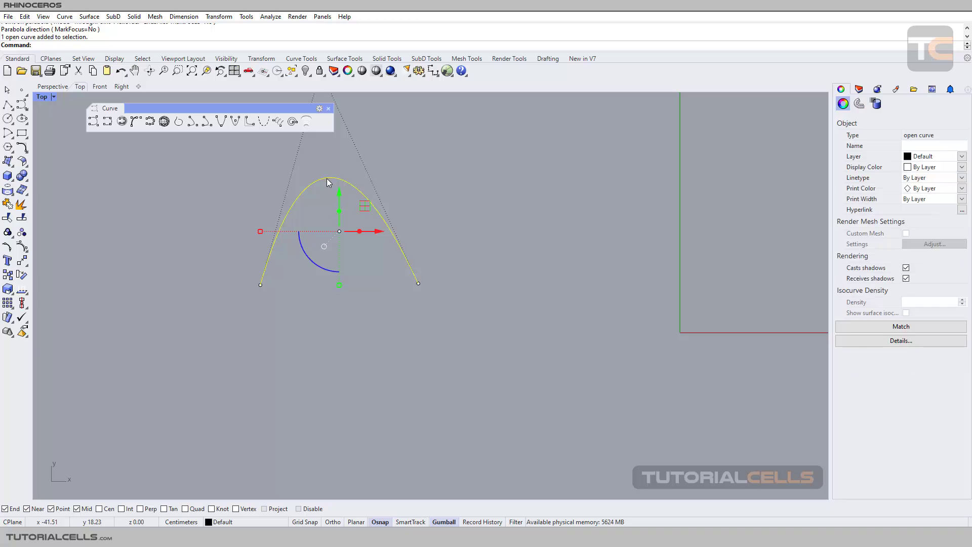
key("Delete")
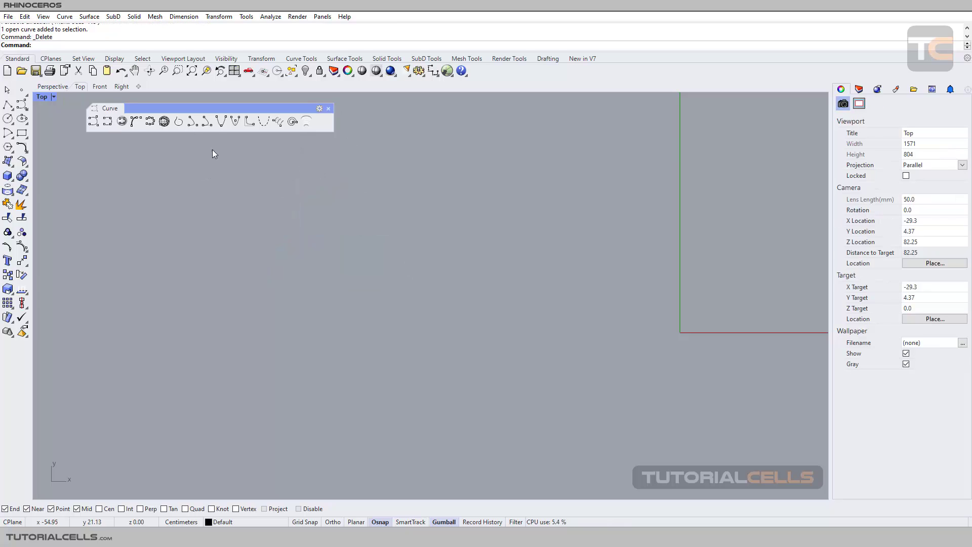
Switch from the three-point parabola to the Parabola by focus command
left_click(221, 120)
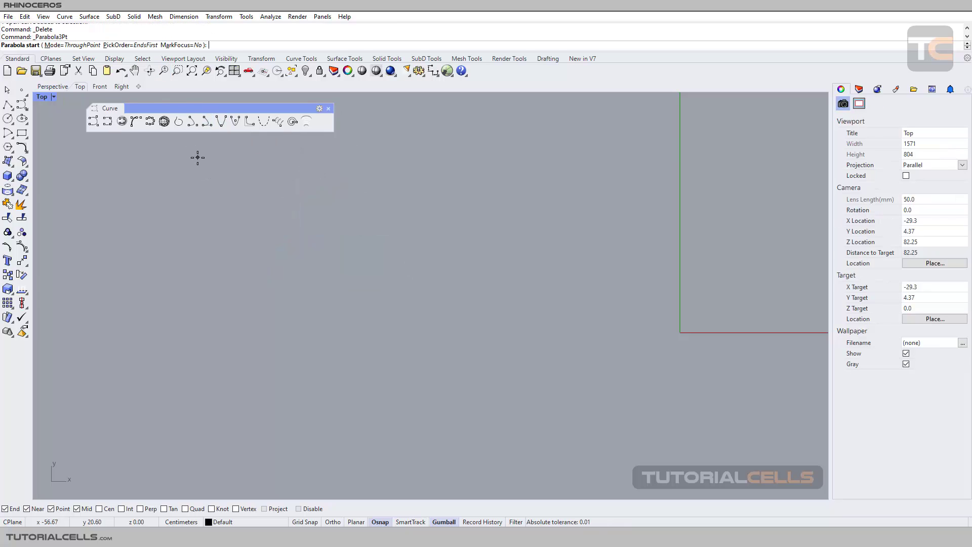
left_click(237, 123)
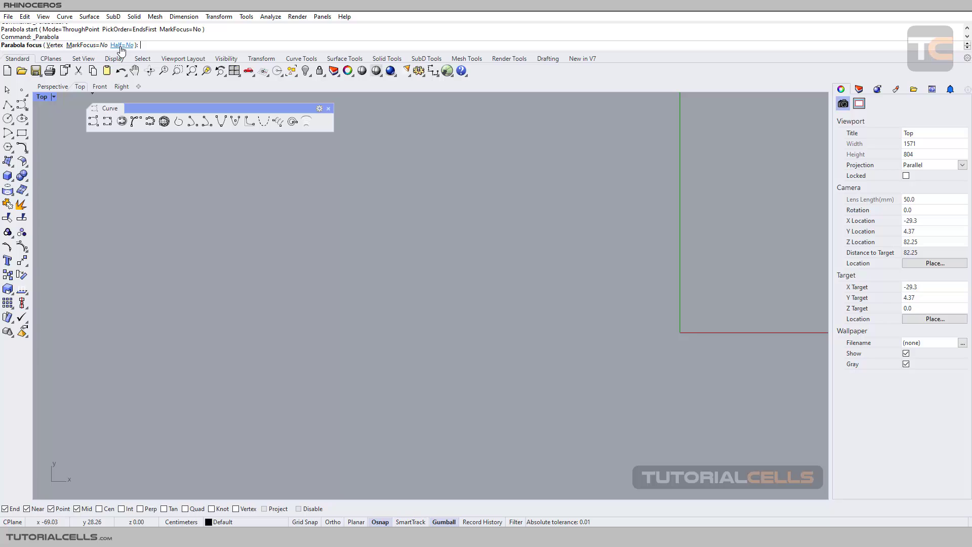
Draw a full leftward parabola from focus, axis direction and end point, with Half=No
left_click(299, 255)
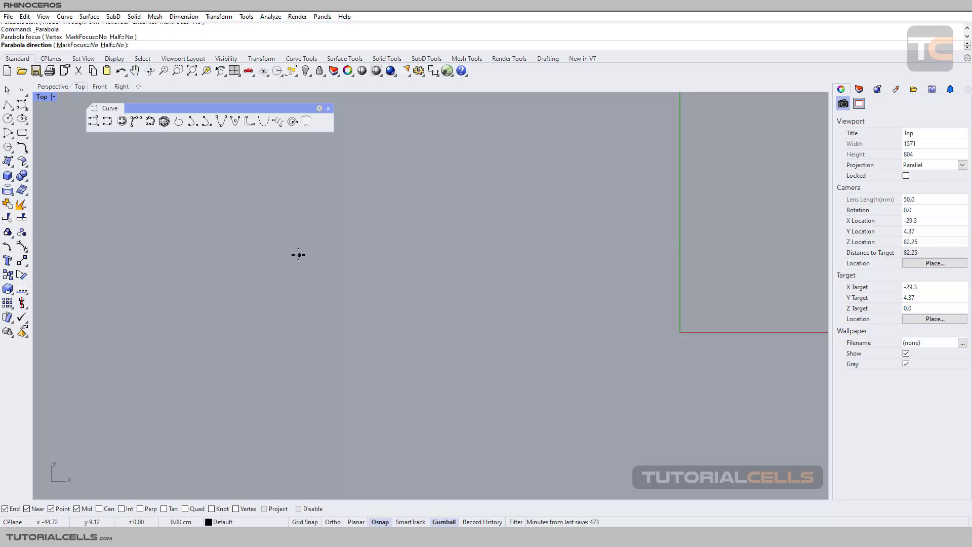
left_click(225, 255)
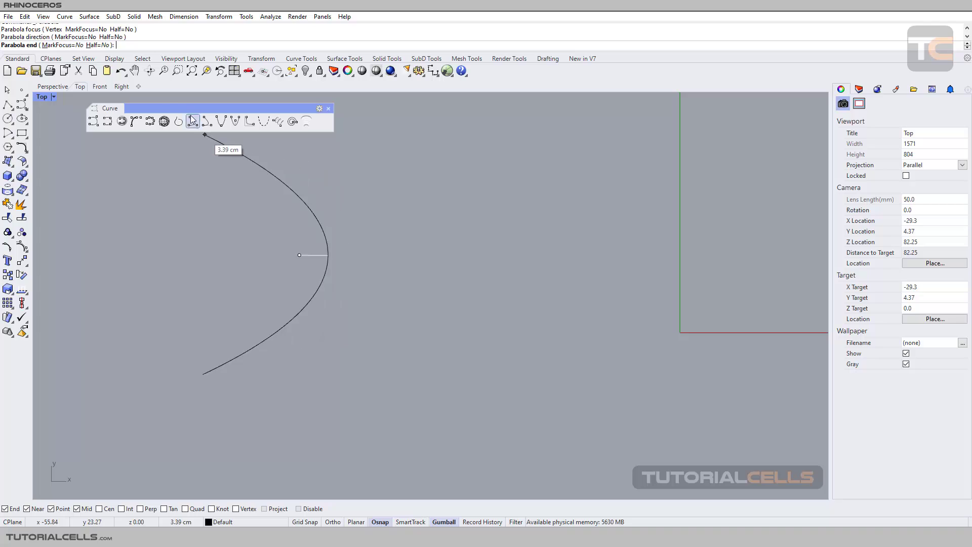
left_click(102, 45)
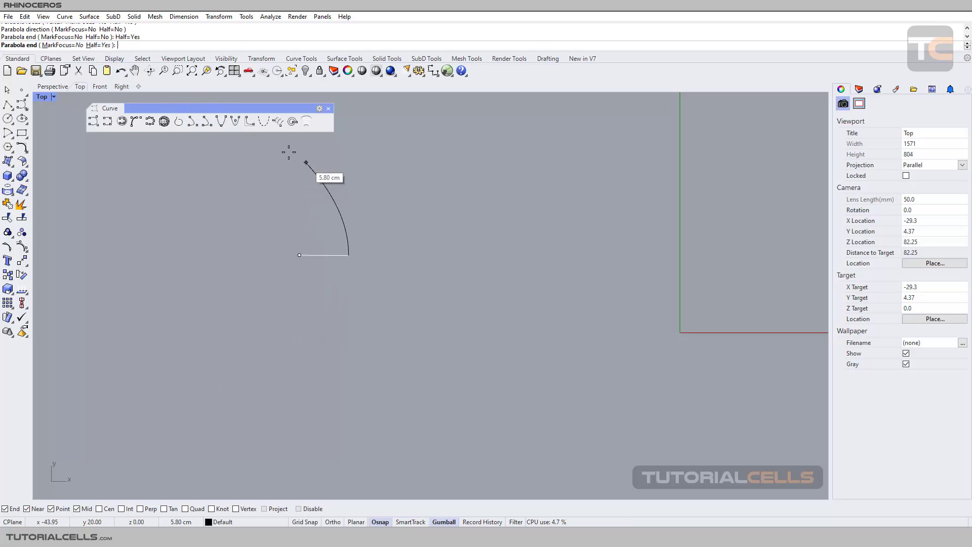
left_click(98, 46)
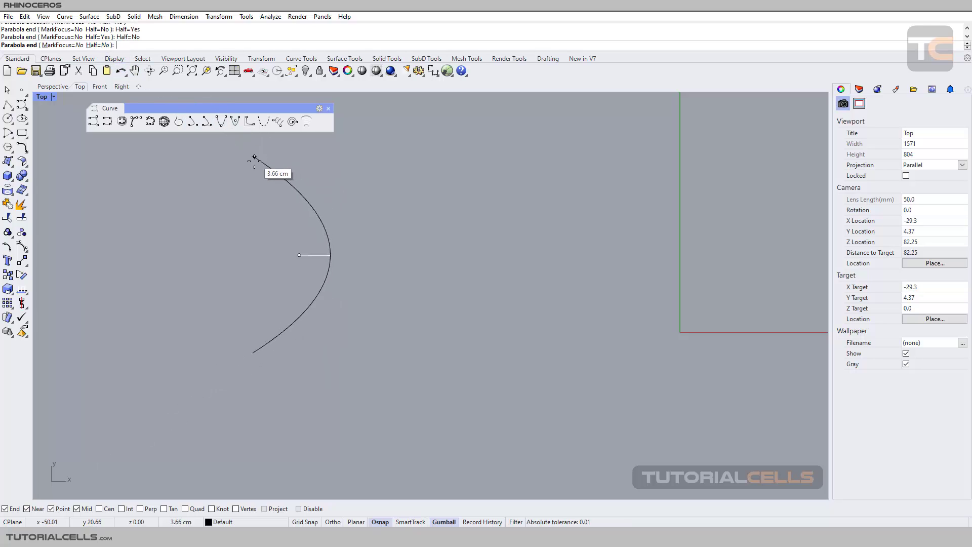
left_click(252, 185)
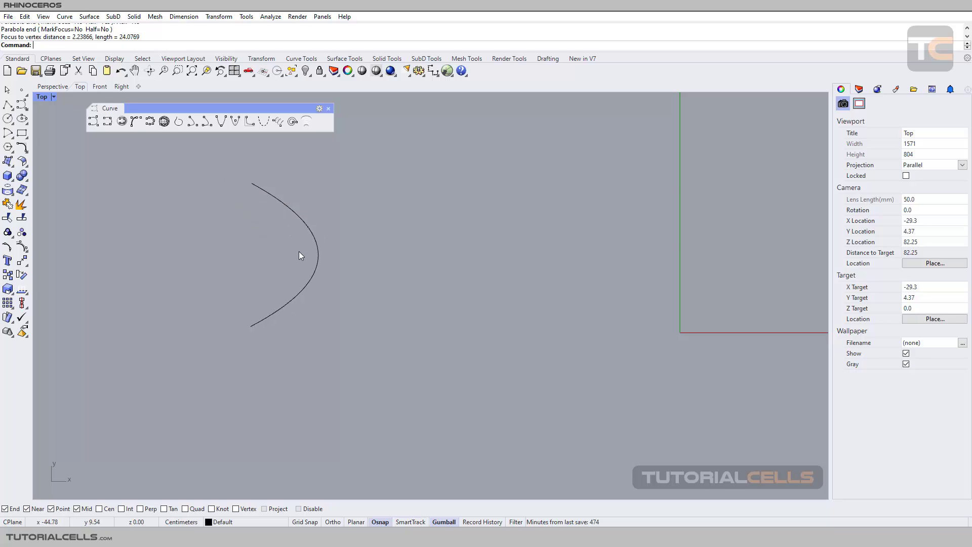
Draw a vertex-focus-end parabola with focus distance 6.06301, then delete both parabolas
right_click(236, 122)
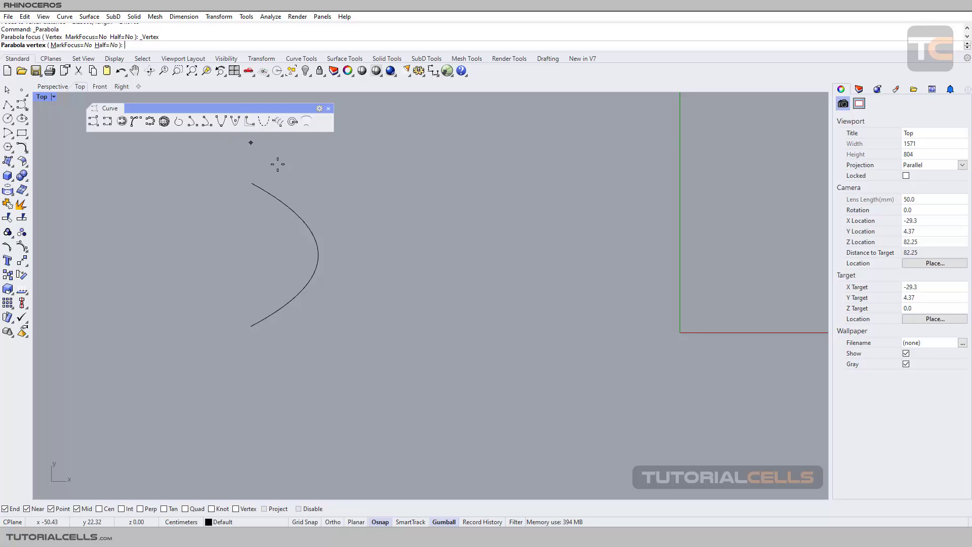
left_click(479, 247)
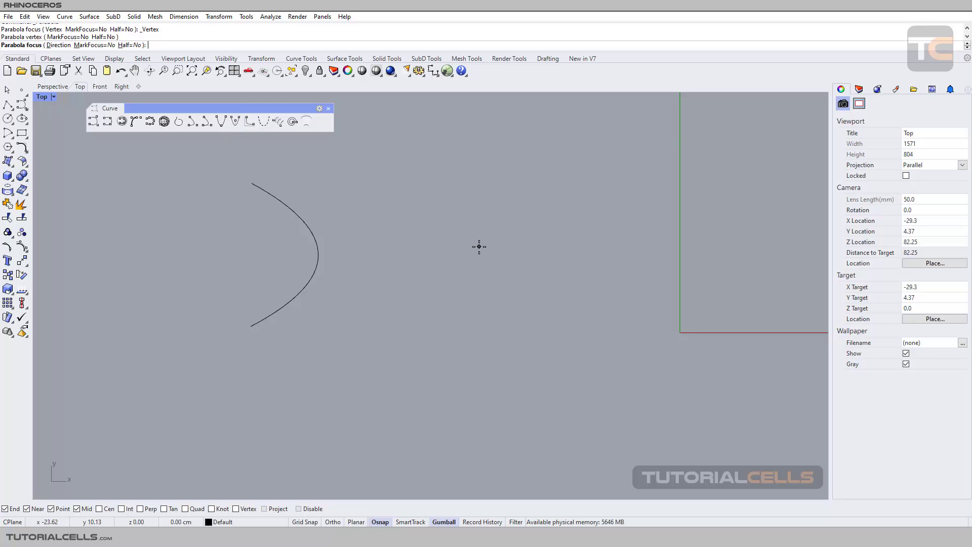
left_click(428, 247)
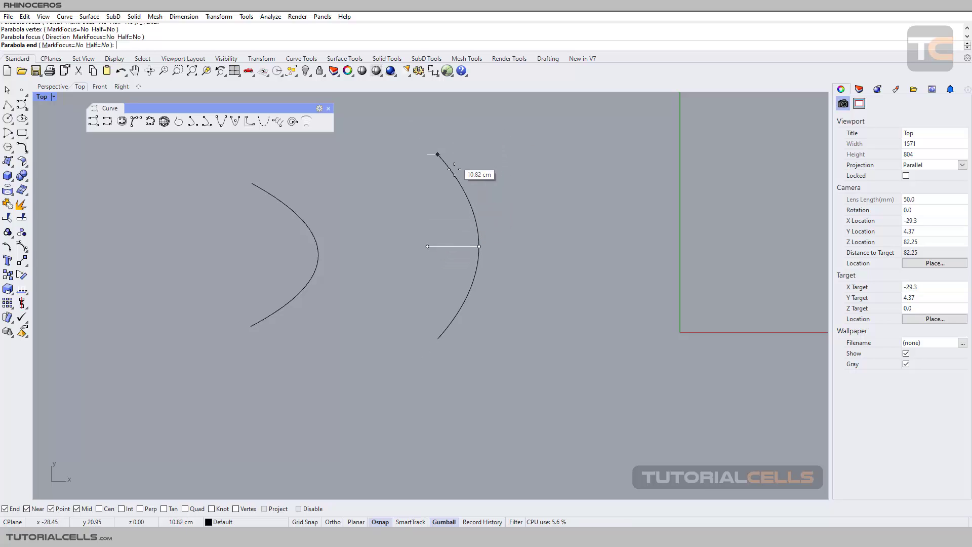
left_click(440, 157)
left_click_drag(476, 172, 215, 250)
key("Delete")
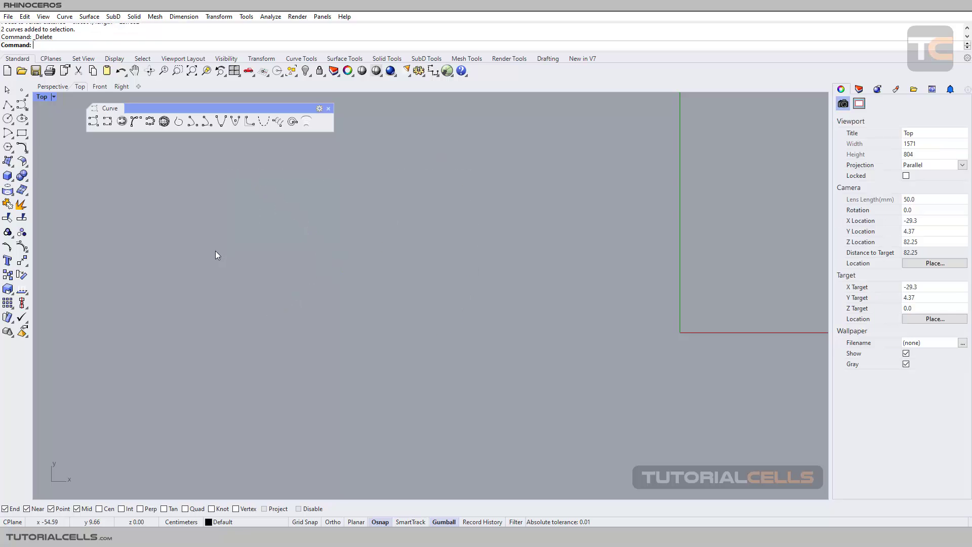
Start a hyperbola and place its center, with the focus to the right of it
left_click(251, 122)
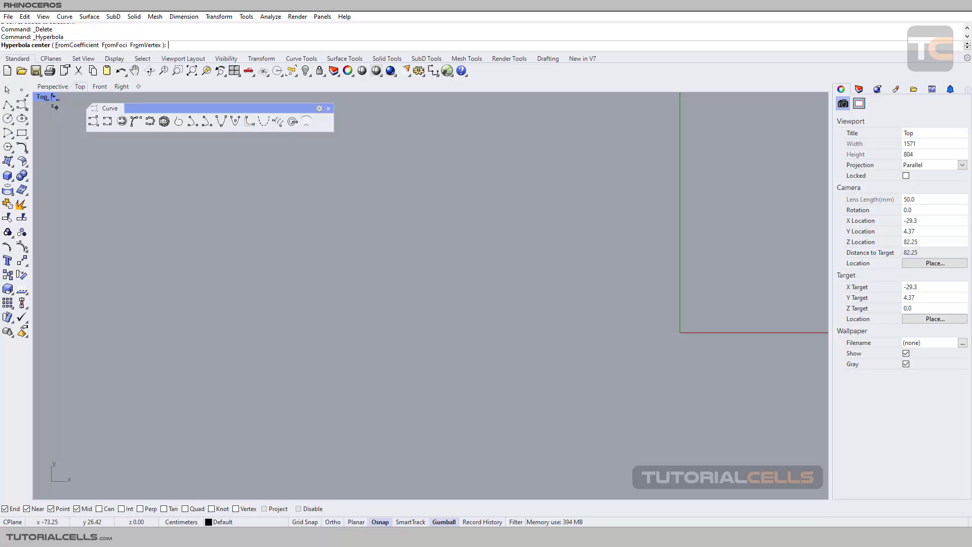
left_click(76, 45)
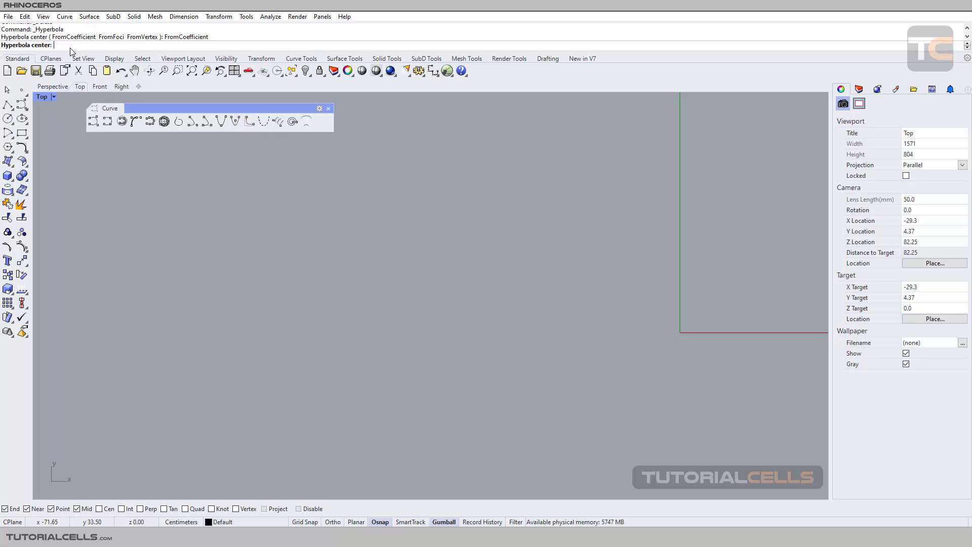
key("Escape")
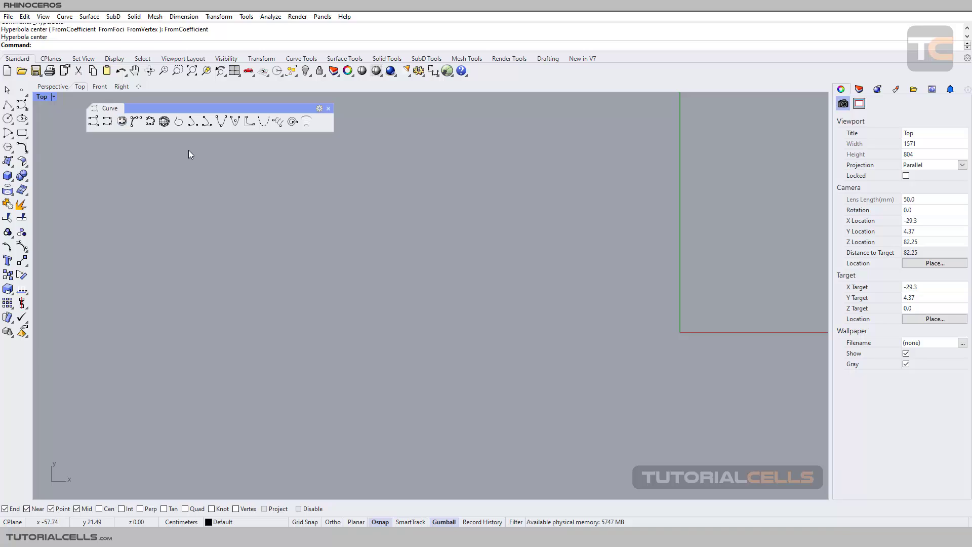
key("Return")
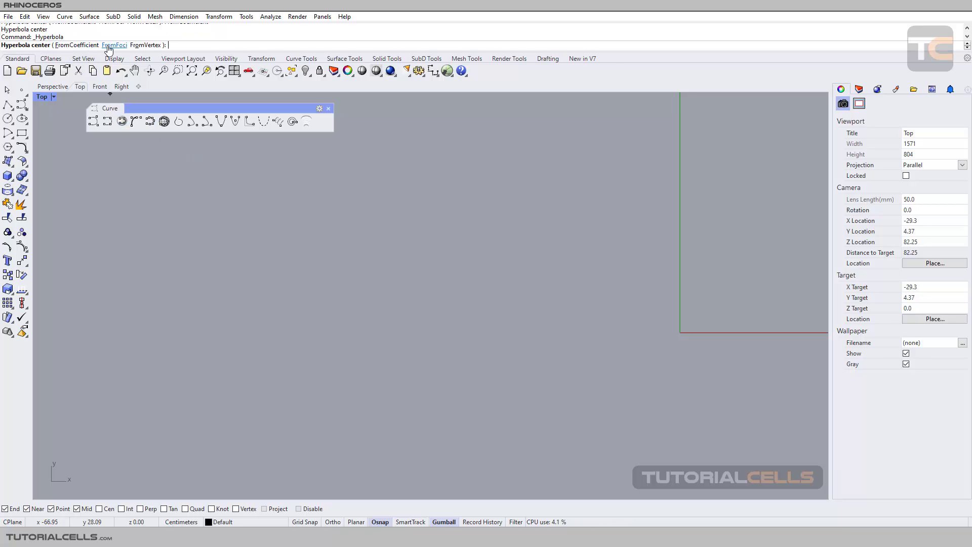
left_click(325, 244)
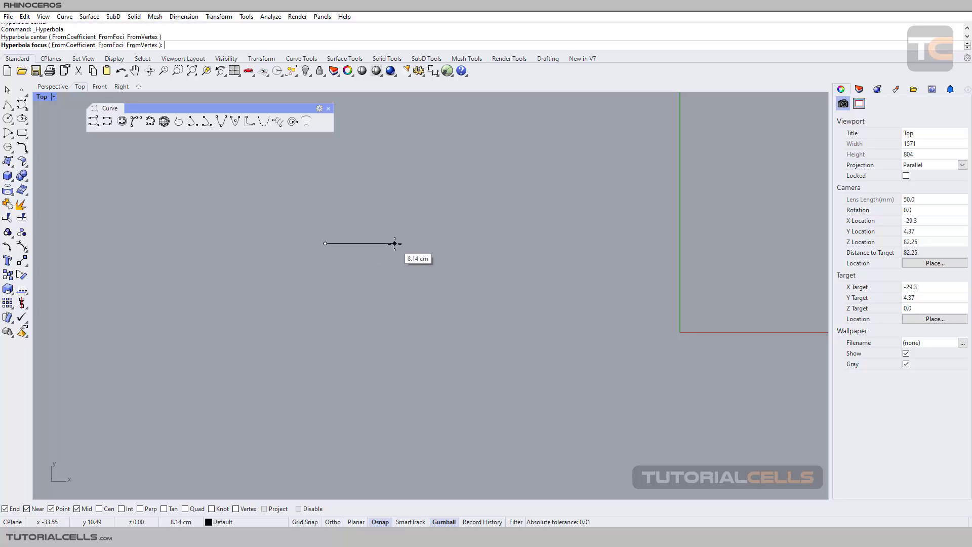
left_click(449, 243)
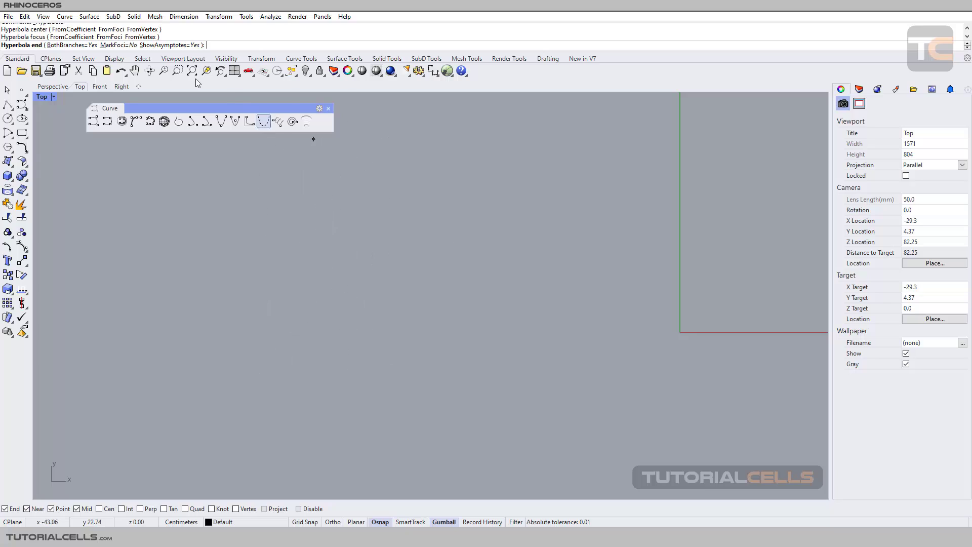
Finish the hyperbola with ShowAsymptotes=No, BothBranches=Yes and MarkFoci=Yes
left_click(169, 45)
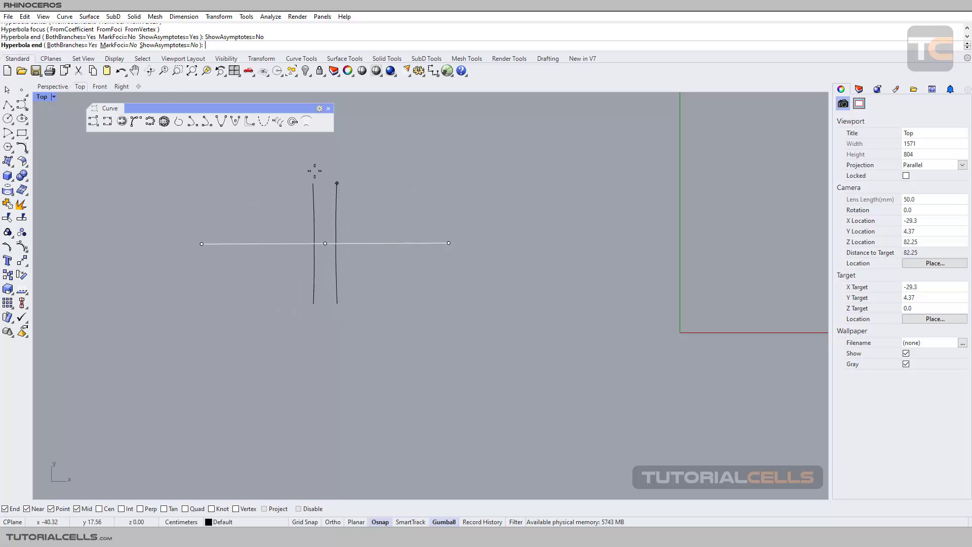
left_click(86, 46)
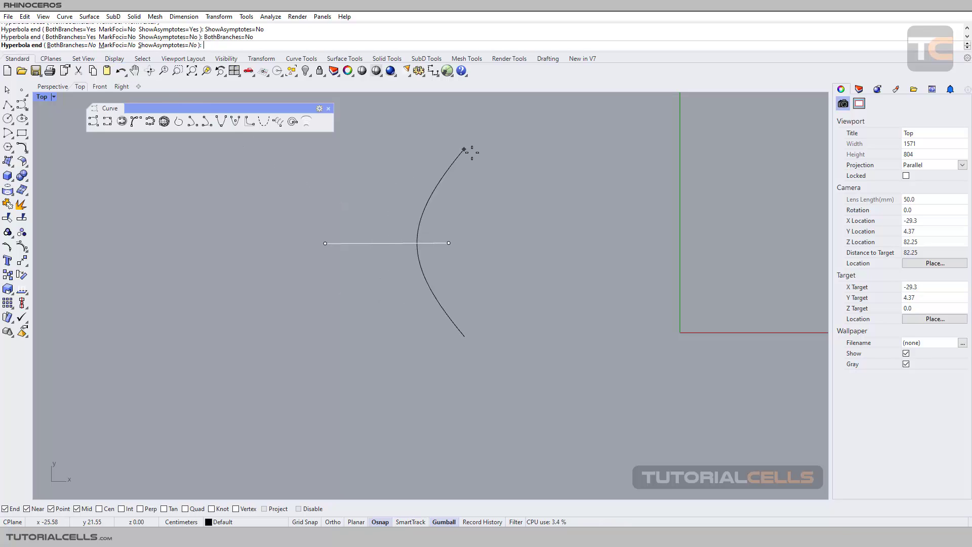
left_click(92, 45)
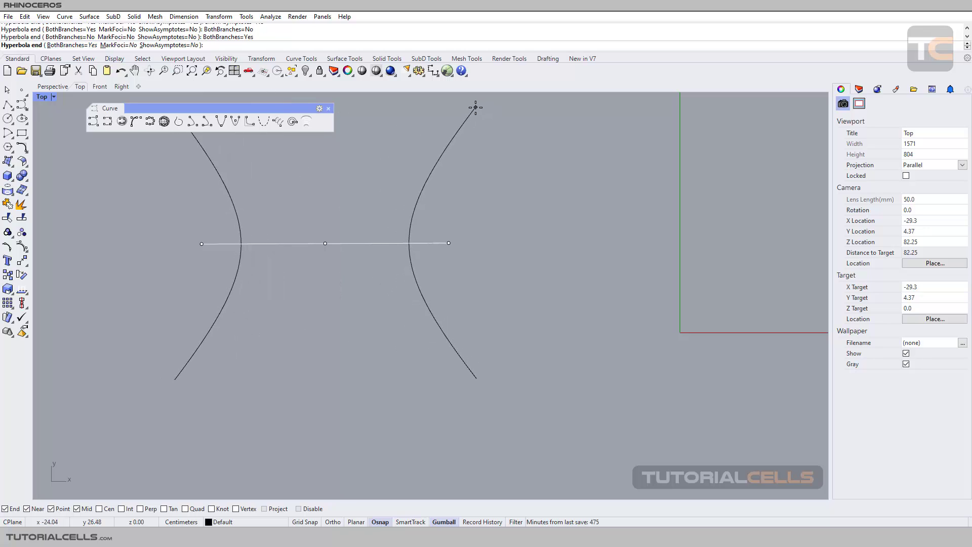
left_click(121, 46)
left_click(443, 100)
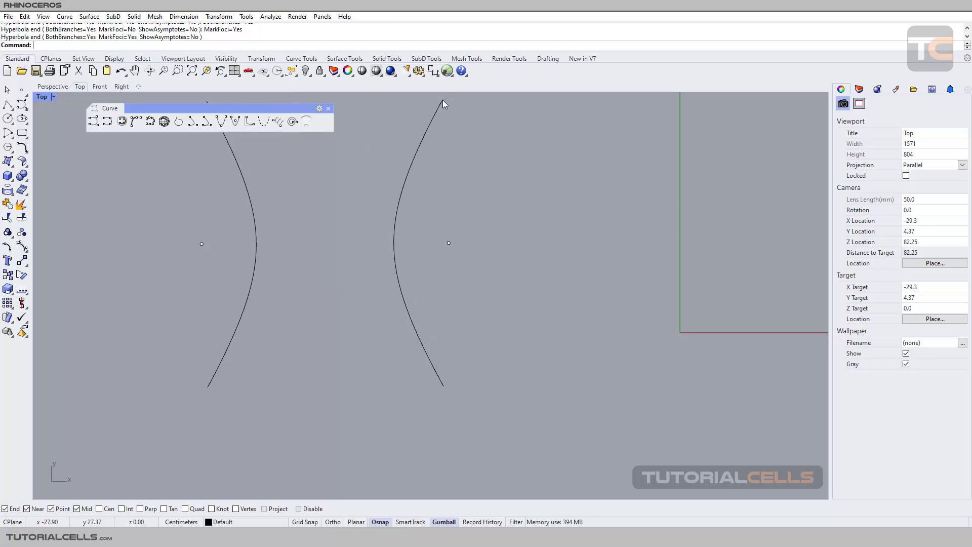
Crossing-select both hyperbola branches and their focus points
scroll(328, 256, "down", 2)
right_click_drag(341, 263, 353, 262)
scroll(347, 256, "up", 1)
left_click_drag(489, 214, 196, 275)
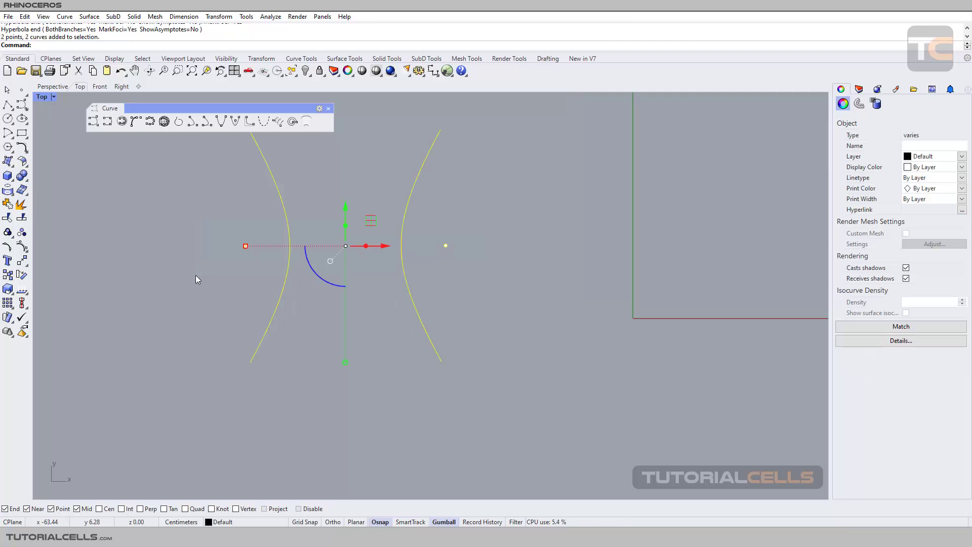
Delete the hyperbola and its focus points, then start the Catenary command
key("Delete")
right_click_drag(195, 275, 279, 292)
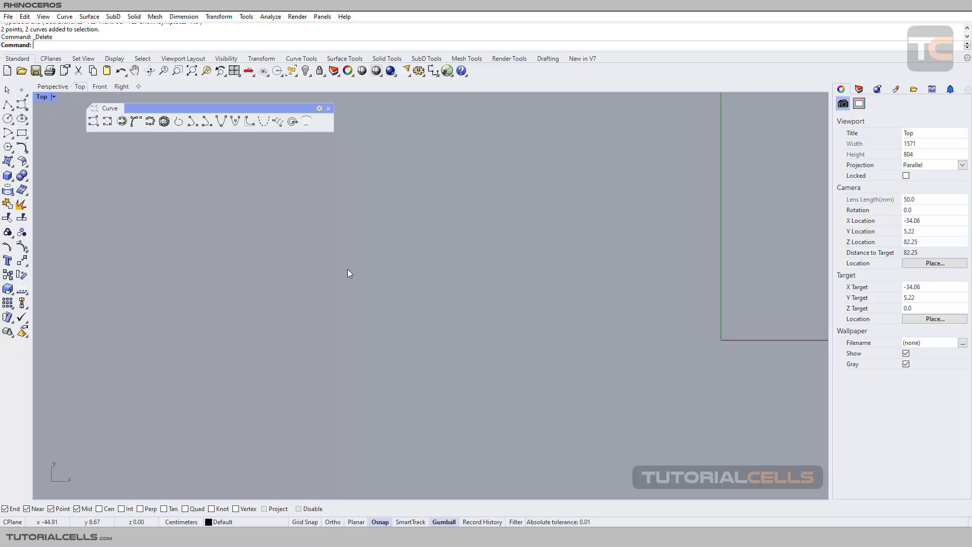
right_click_drag(472, 242, 460, 229)
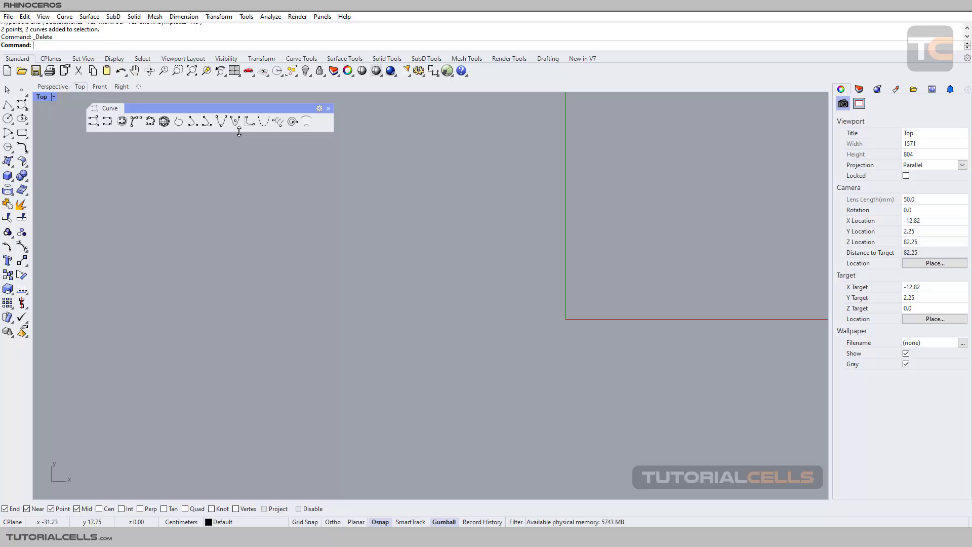
scroll(828, 24, "up", 1)
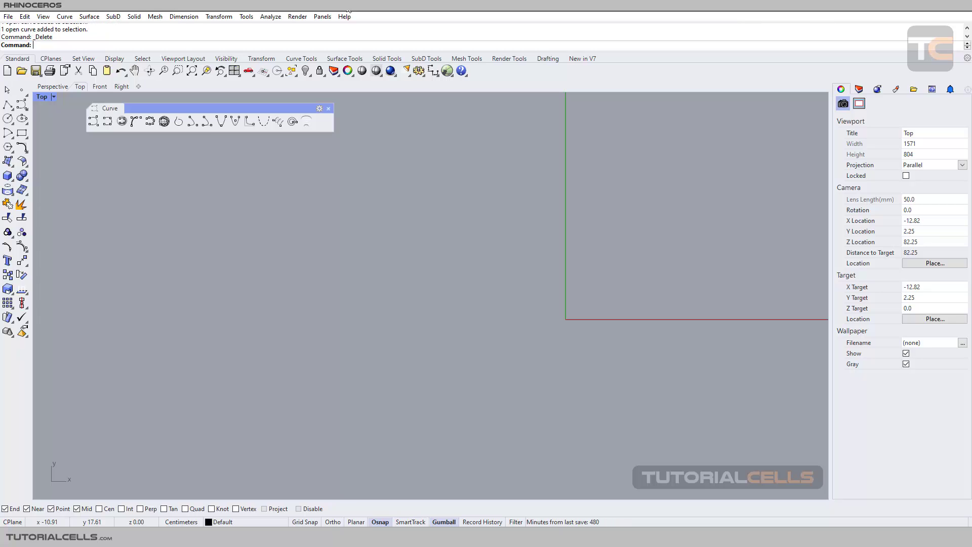
left_click(262, 122)
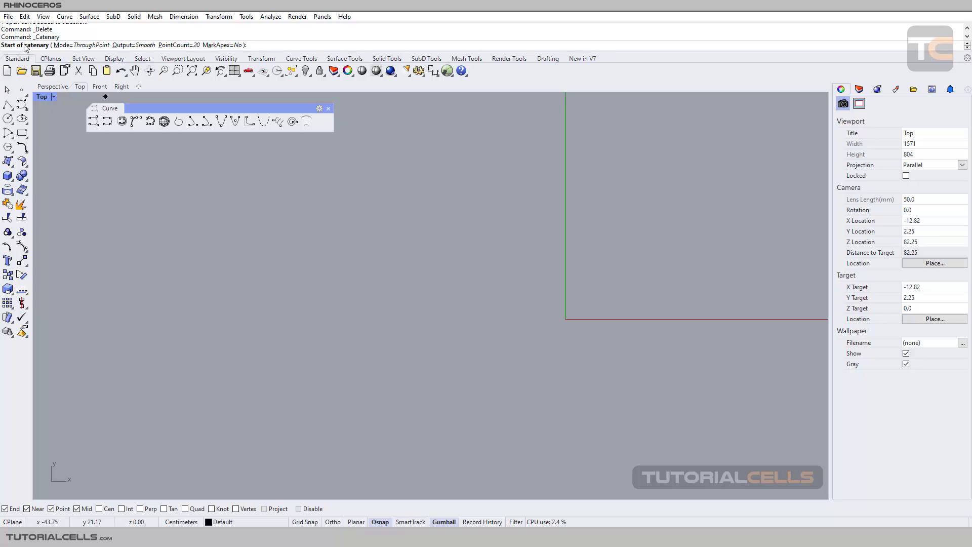
Place the catenary end points 23.30 cm apart, keeping ThroughPoint mode and Smooth output
left_click(200, 258)
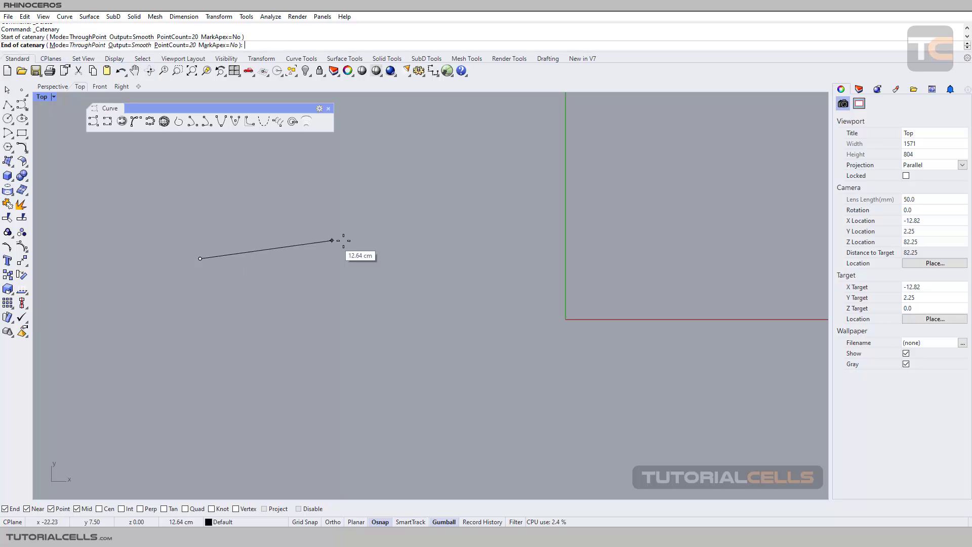
left_click(446, 258)
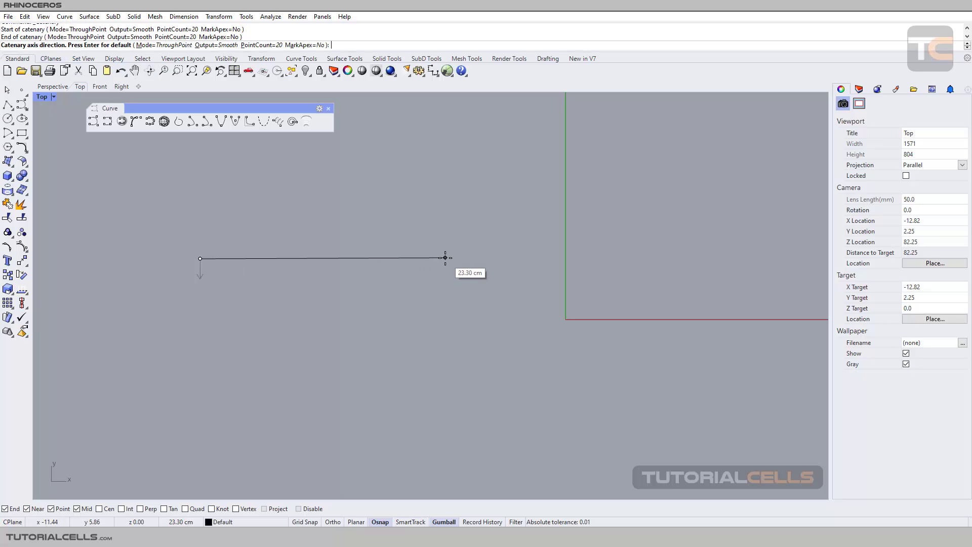
left_click(167, 46)
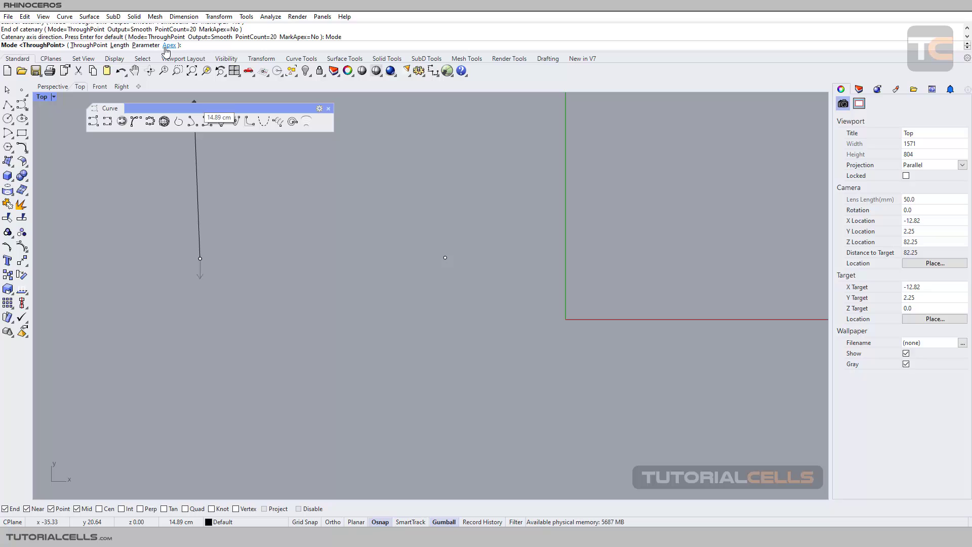
left_click(89, 45)
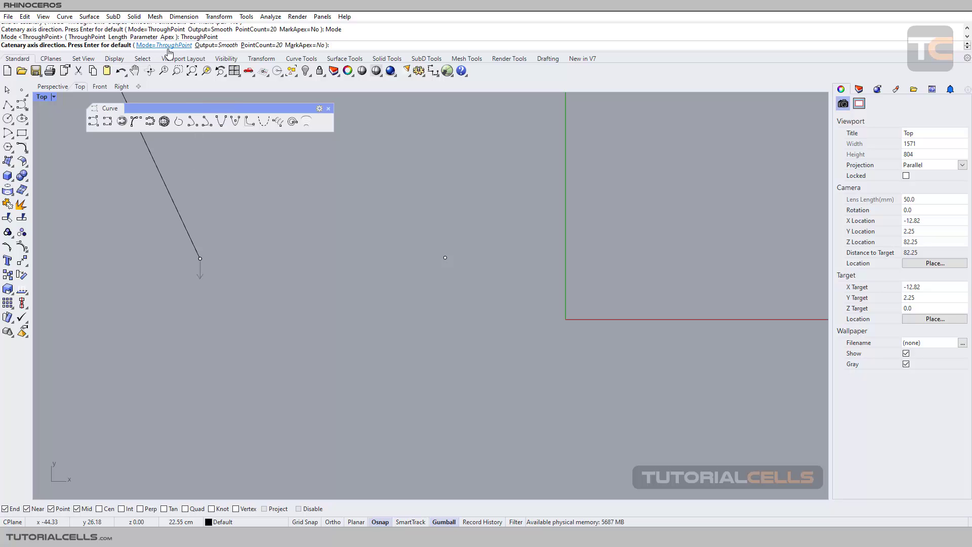
left_click(208, 46)
left_click(208, 47)
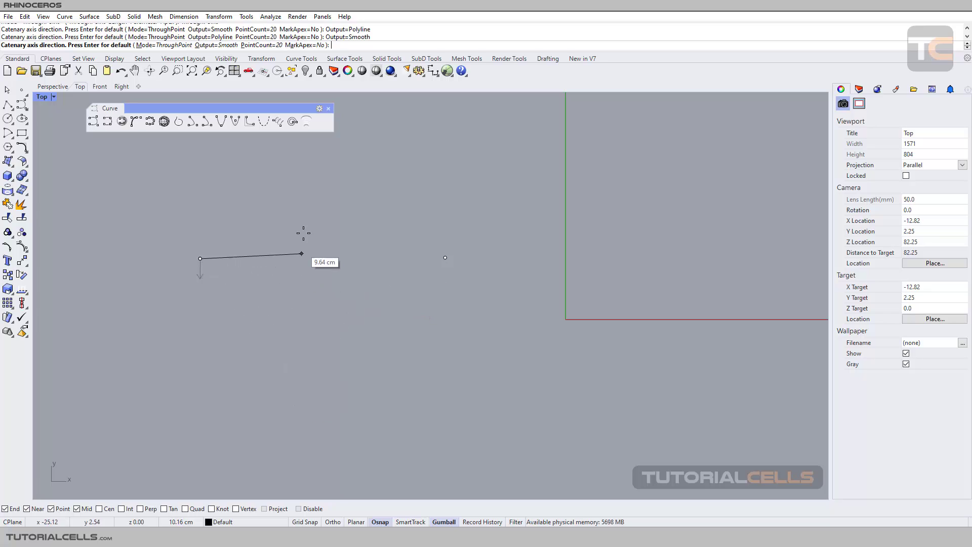
Set the catenary's downward sag, pick a through point, and select the finished curve
left_click(360, 331)
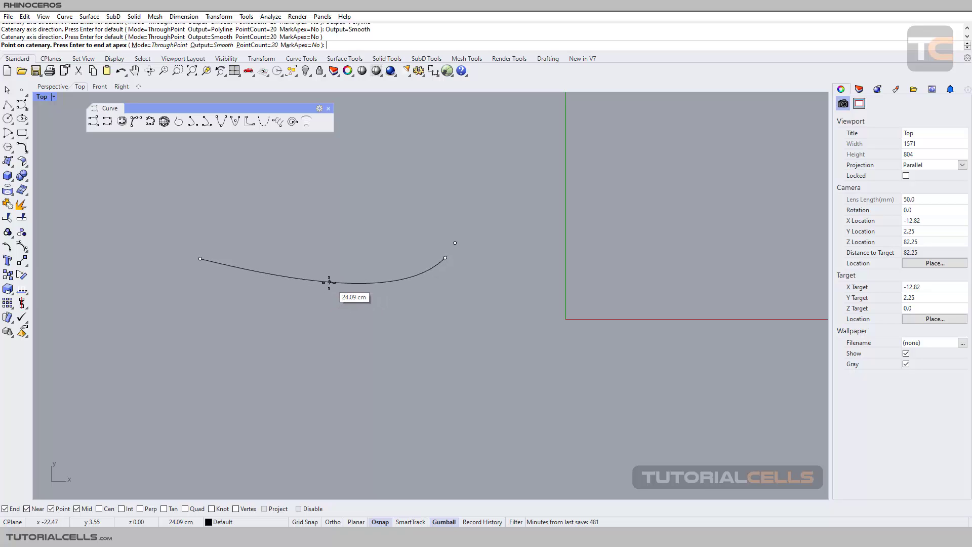
left_click(322, 293)
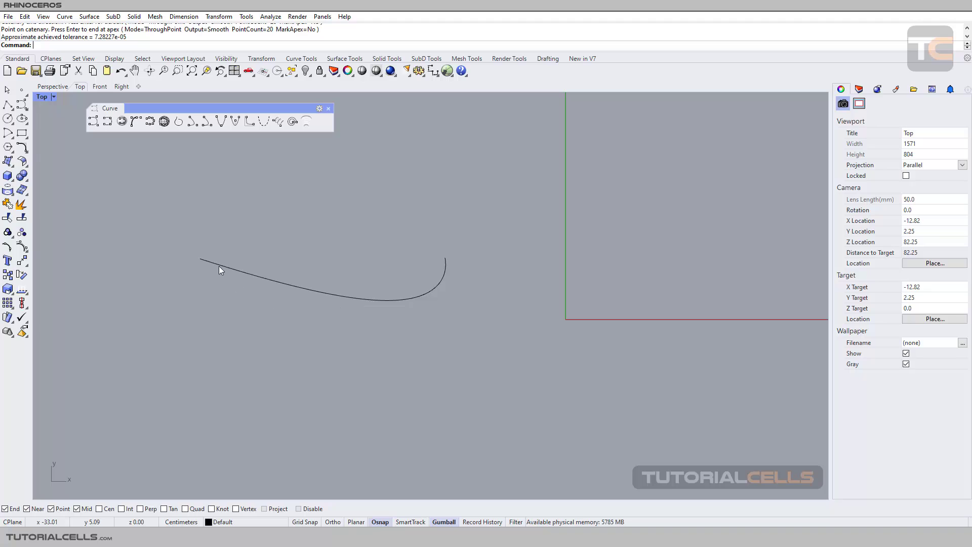
left_click(293, 287)
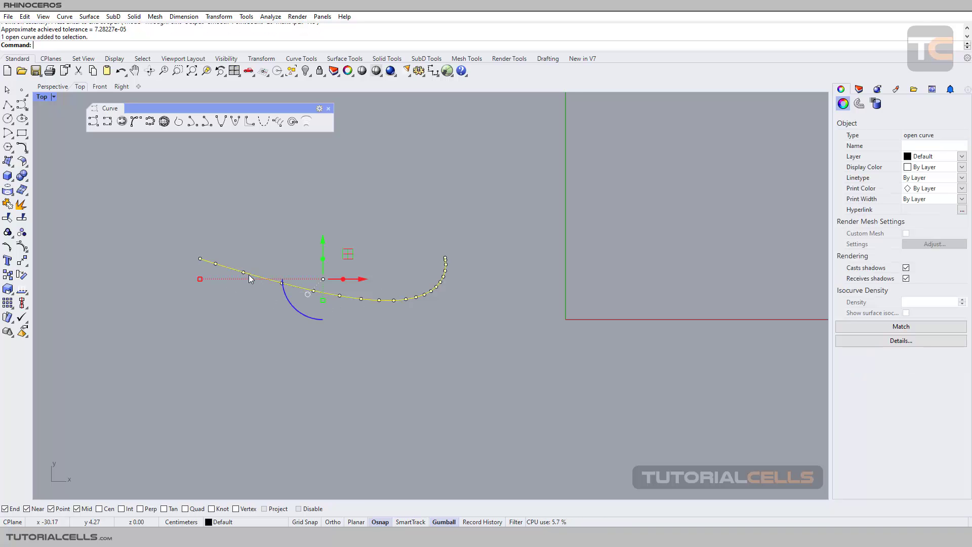